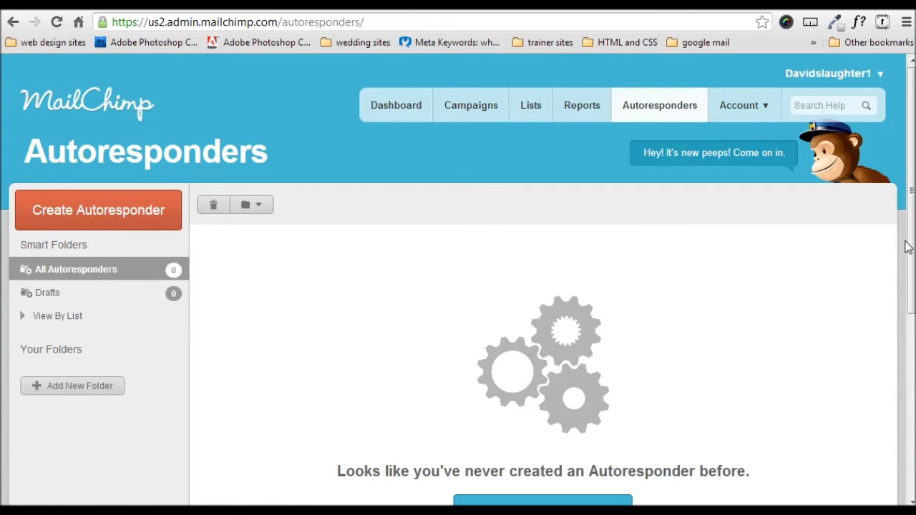
Create a new autoresponder for Church List 1 and continue to its trigger settings
left_click_drag(913, 263, 913, 335)
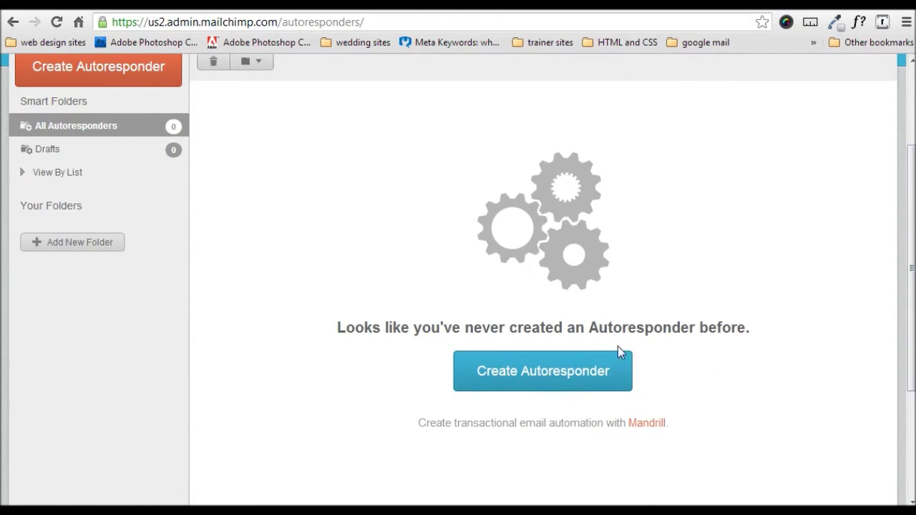
left_click(568, 370)
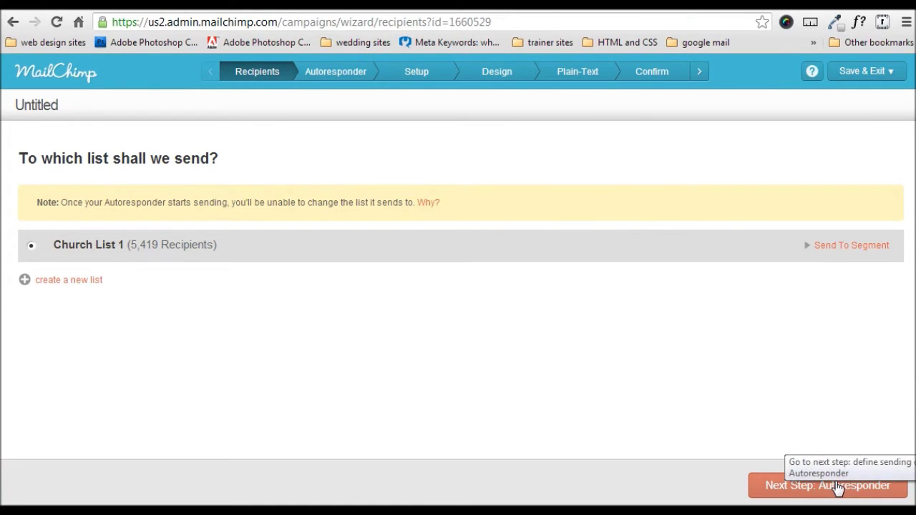
left_click(837, 486)
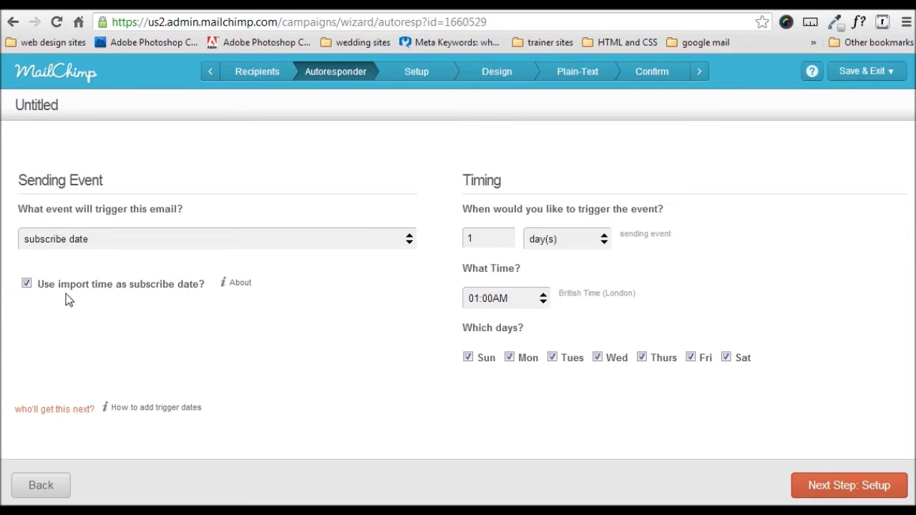
Read the explanation of using import time as subscribe date, and check who will get the autoresponder next
left_click(242, 283)
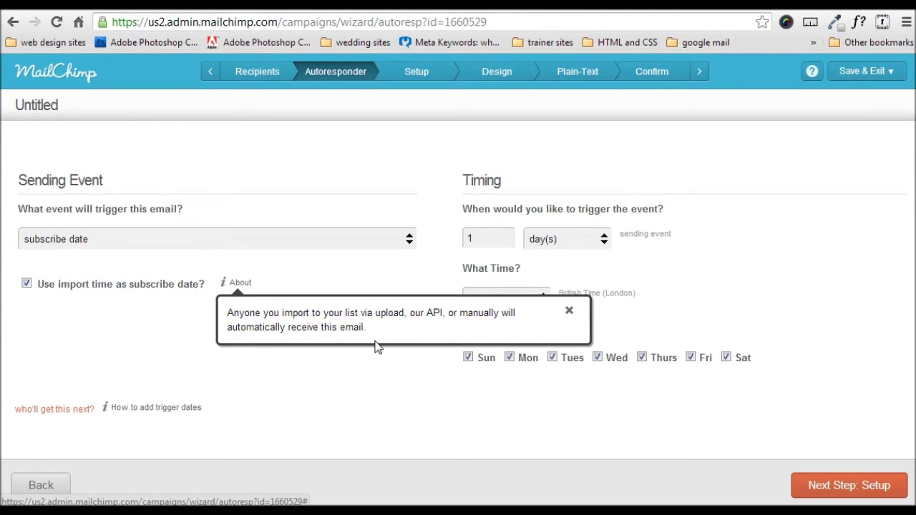
left_click(569, 311)
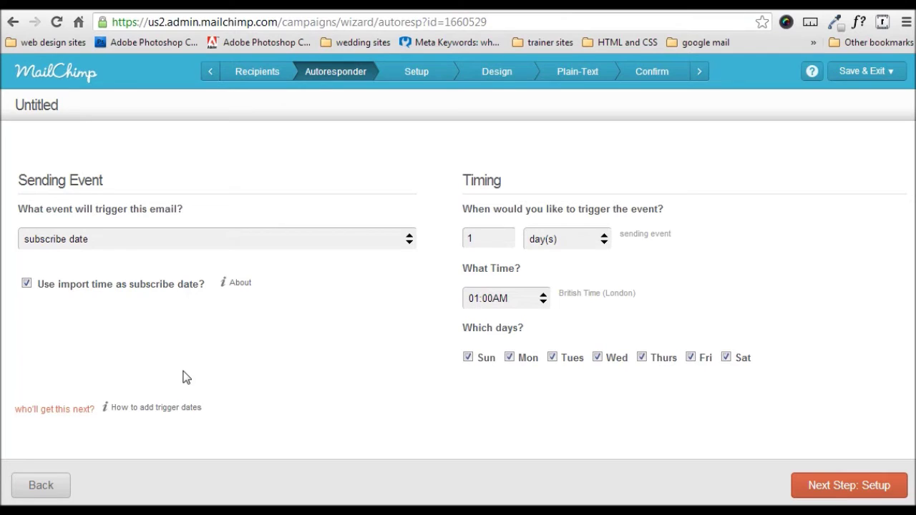
left_click(73, 411)
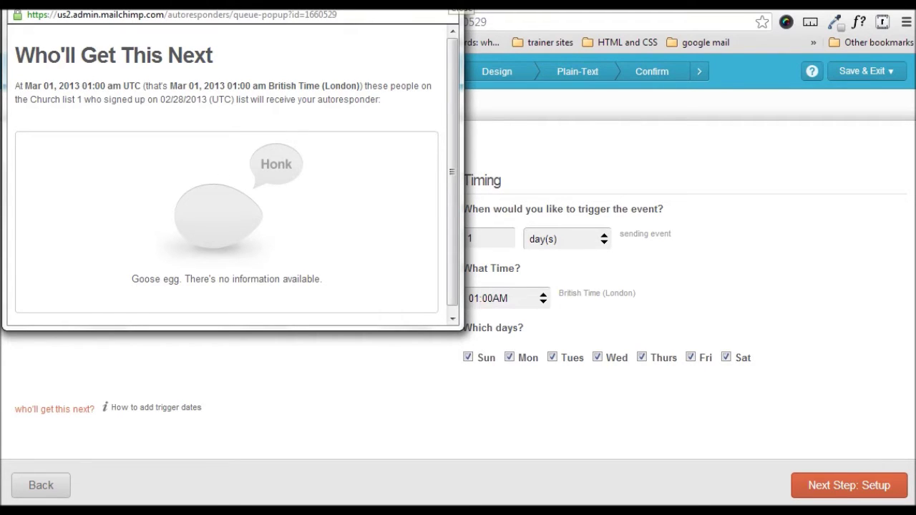
left_click(455, 4)
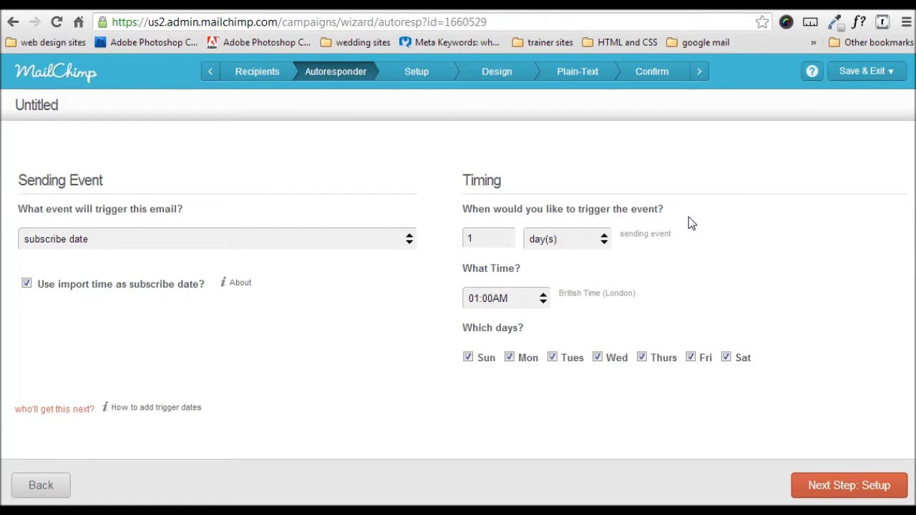
Set the autoresponder to trigger within the hour of the subscribe date and continue to the campaign setup
left_click(570, 241)
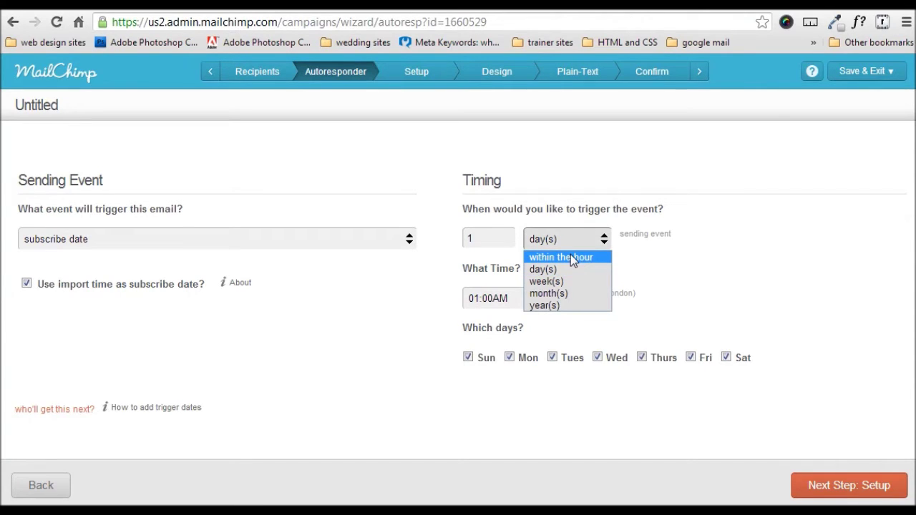
left_click(572, 258)
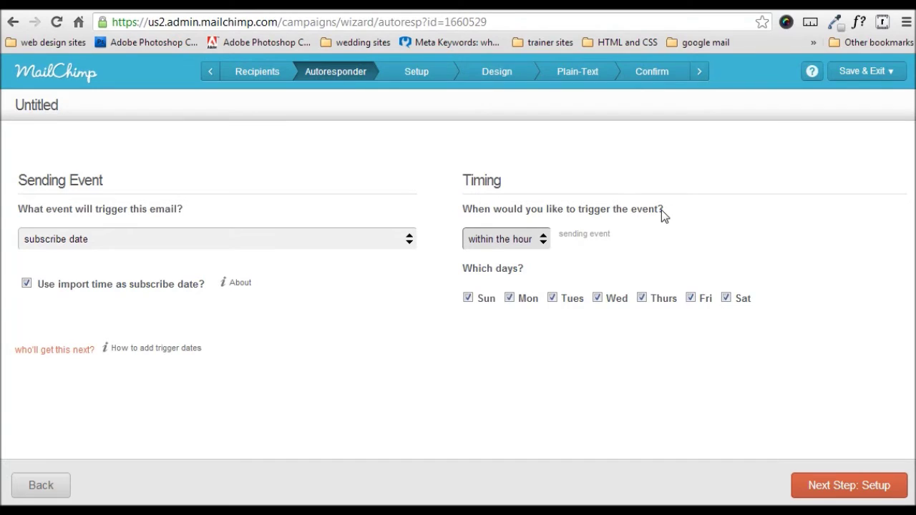
left_click(545, 240)
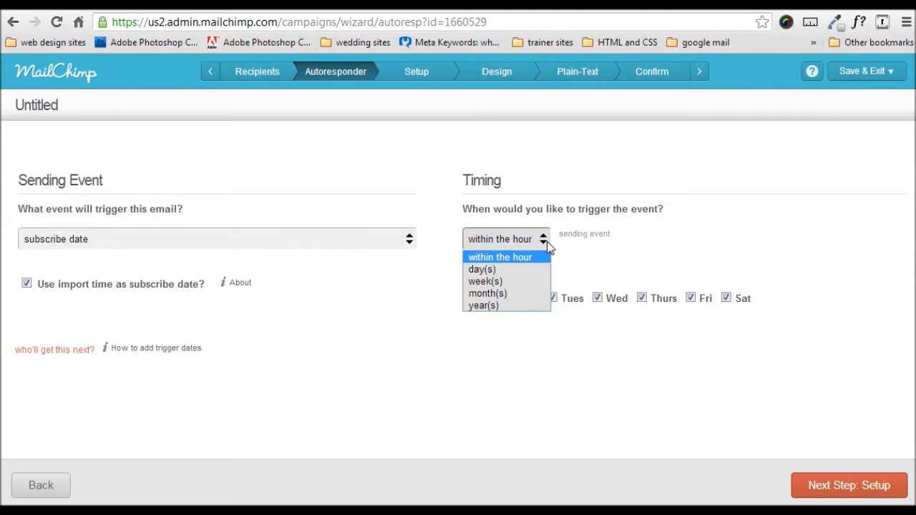
left_click(674, 234)
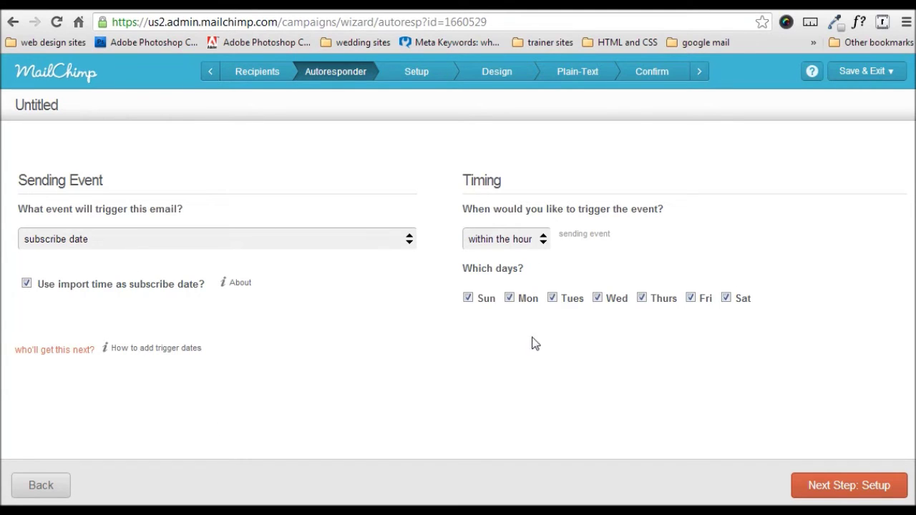
left_click(862, 489)
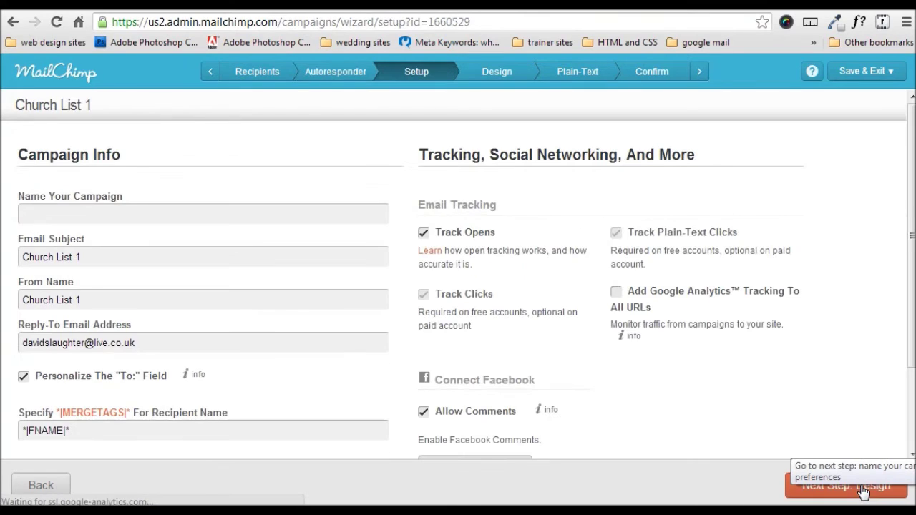
Name the campaign "Test Autoresponder"
left_click(55, 207)
type("Test ")
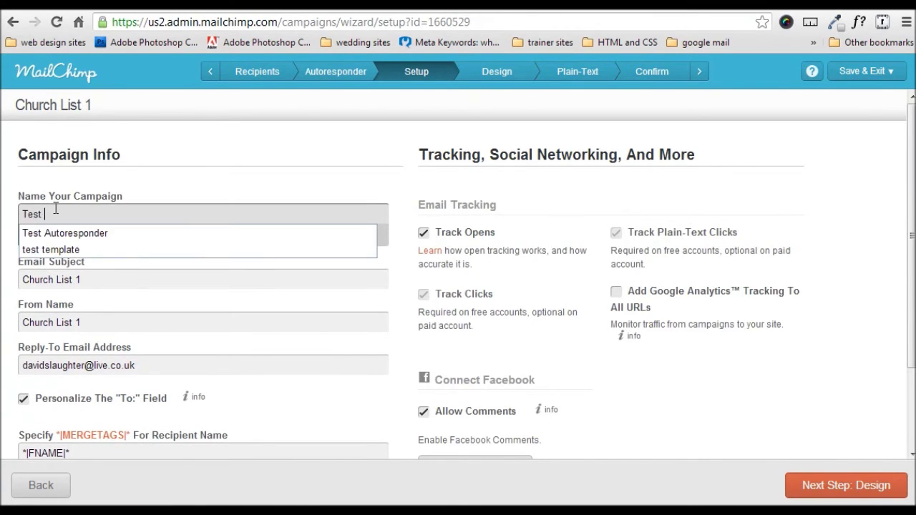
type("Aut")
left_click(68, 233)
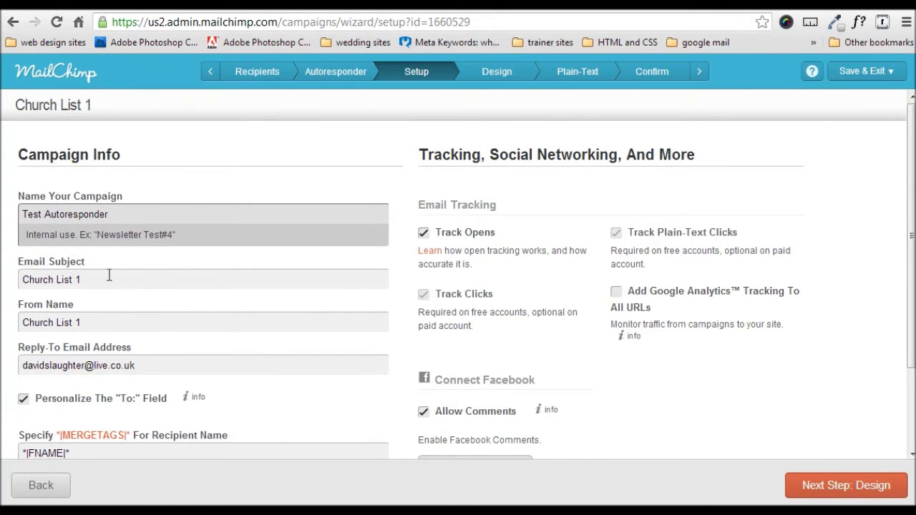
Replace the email subject with "Your FREE 5 day nutrition guide."
left_click(113, 275)
key("BackSpace")
key("BackSpace")
key("BackSpace")
key("BackSpace")
key("BackSpace")
key("BackSpace")
key("BackSpace")
key("BackSpace")
key("BackSpace")
key("BackSpace")
key("BackSpace")
key("BackSpace")
key("BackSpace")
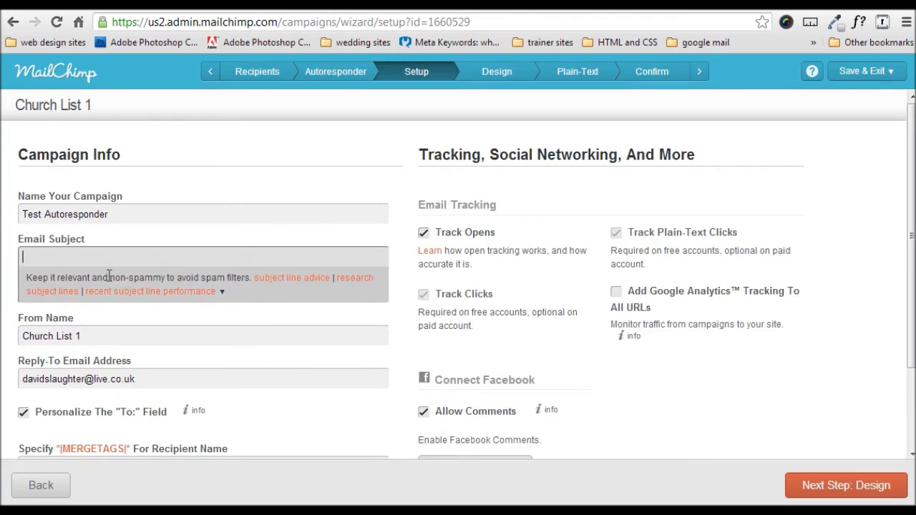
type("Your Fre")
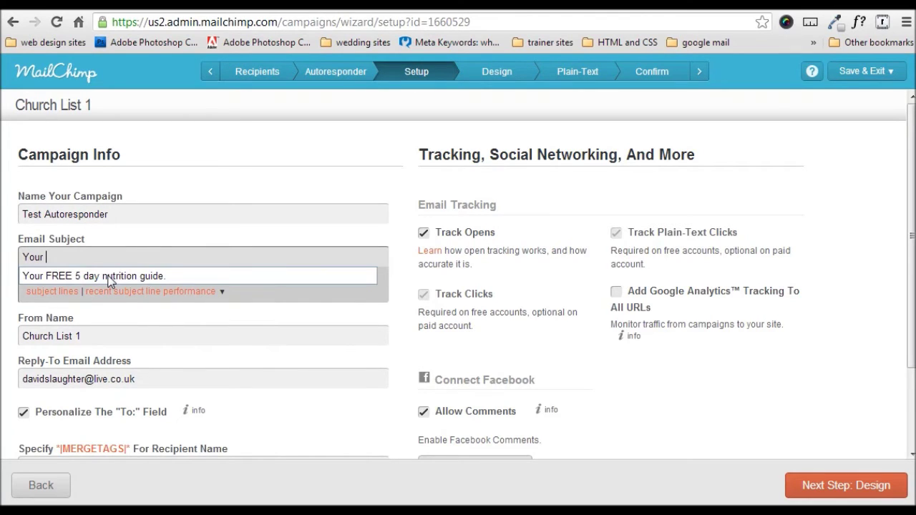
left_click(108, 276)
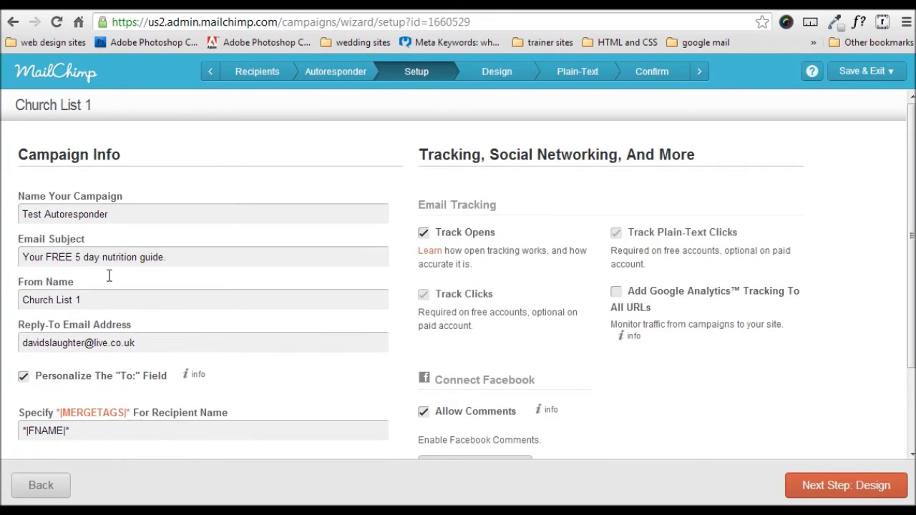
Replace the campaign's From Name with the sender's full name, keeping the existing reply-to email address
left_click(106, 305)
key("BackSpace")
key("BackSpace")
key("BackSpace")
key("BackSpace")
key("BackSpace")
key("BackSpace")
key("BackSpace")
key("BackSpace")
key("BackSpace")
key("BackSpace")
key("BackSpace")
key("BackSpace")
key("BackSpace")
type("David S")
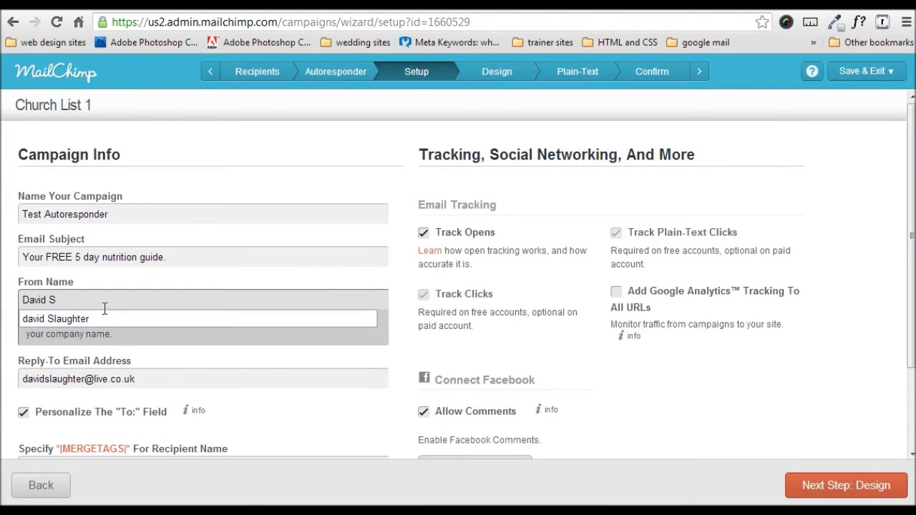
left_click(100, 317)
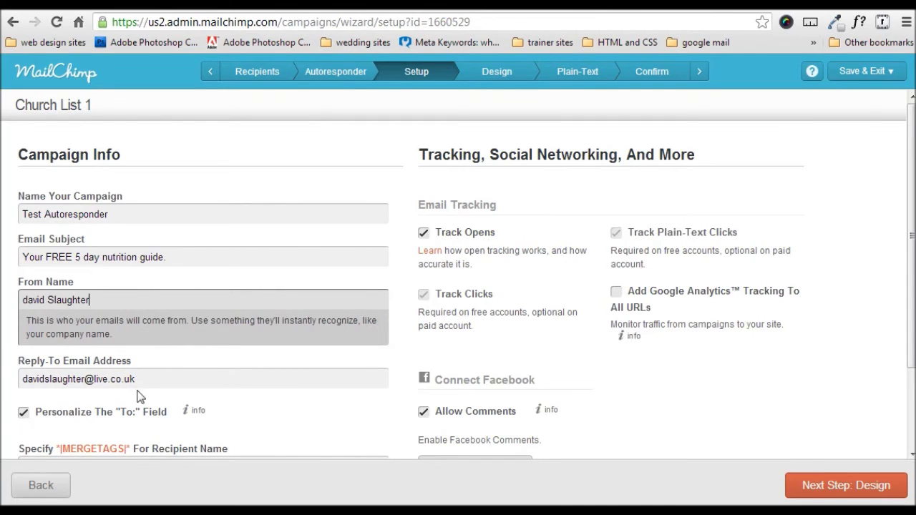
left_click_drag(172, 378, 8, 356)
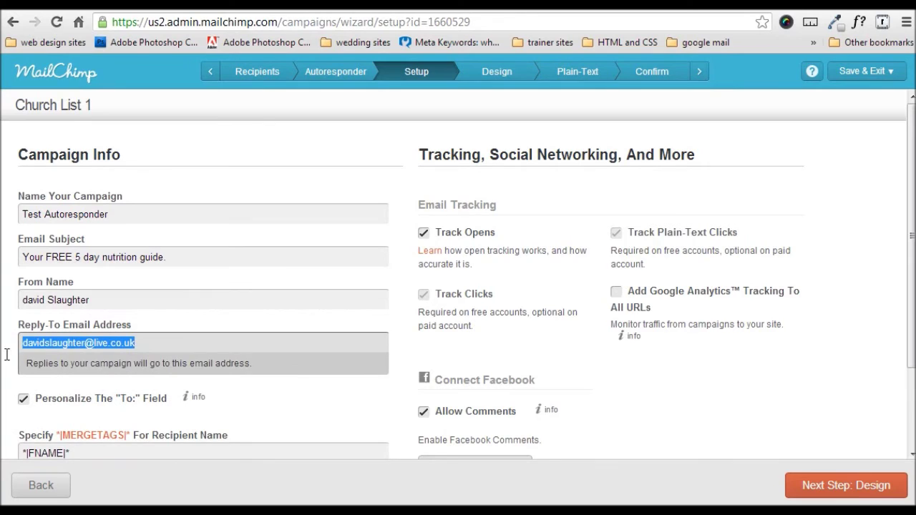
left_click(263, 398)
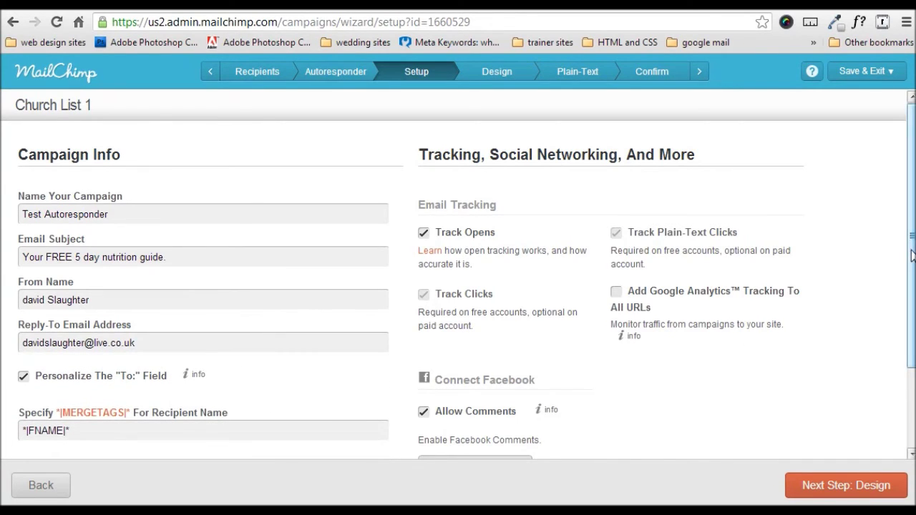
Keep the tracking options as set, continue to the email design and choose the basic postcard layout
left_click_drag(912, 255, 912, 311)
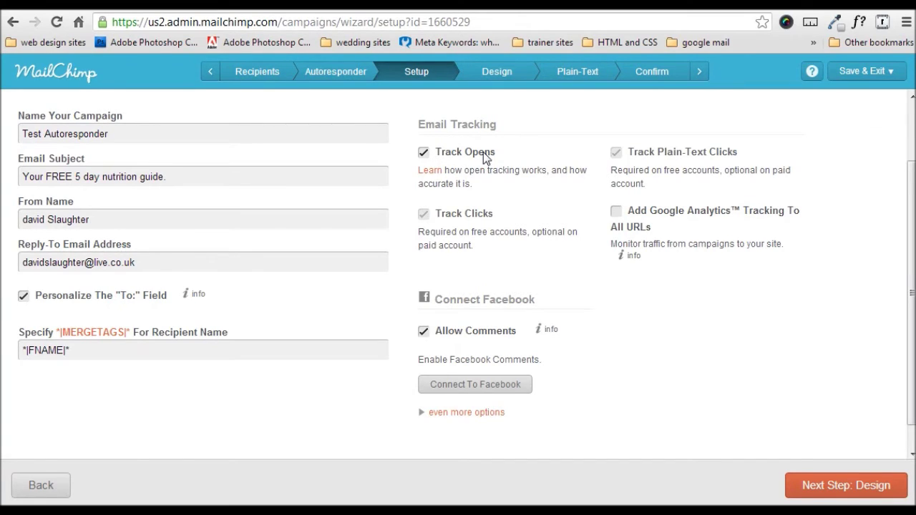
left_click(848, 485)
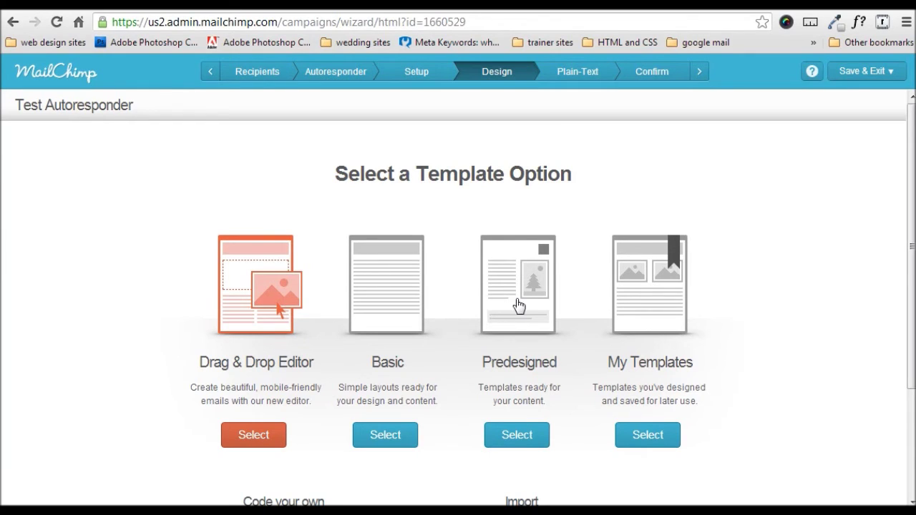
left_click(385, 437)
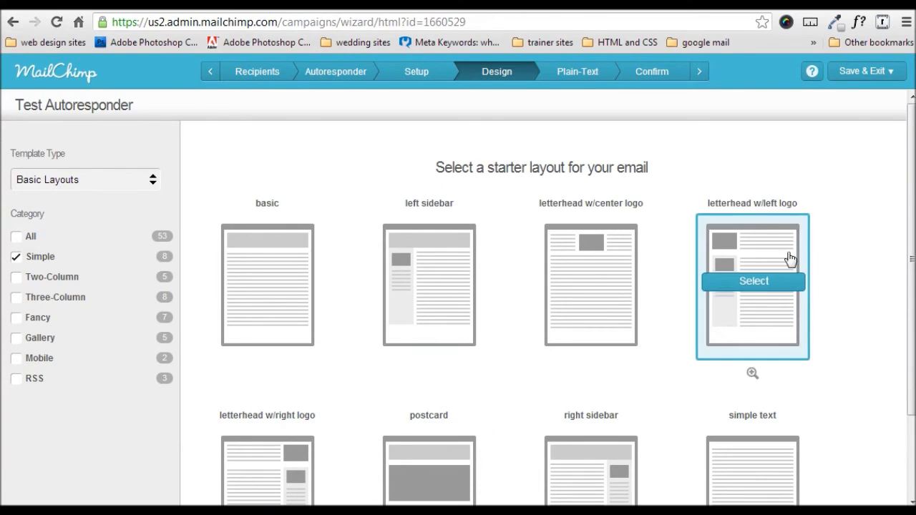
left_click_drag(911, 215, 913, 294)
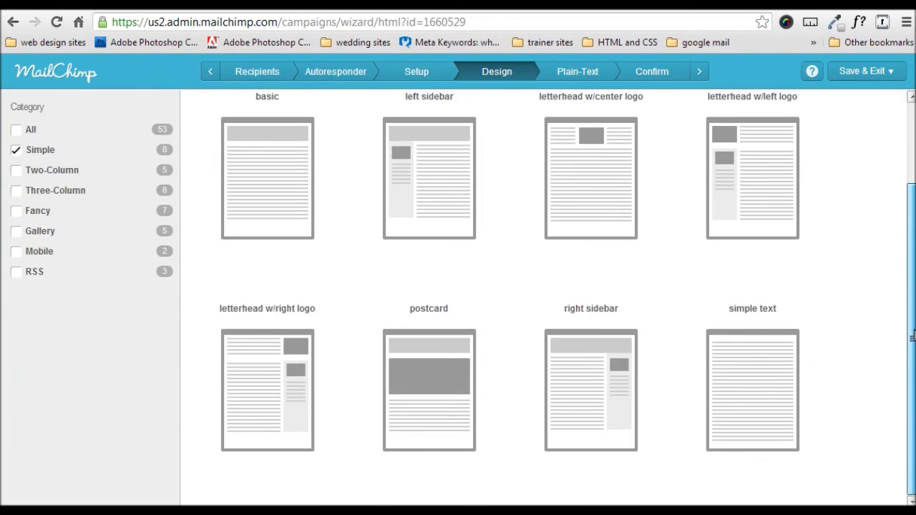
left_click(435, 358)
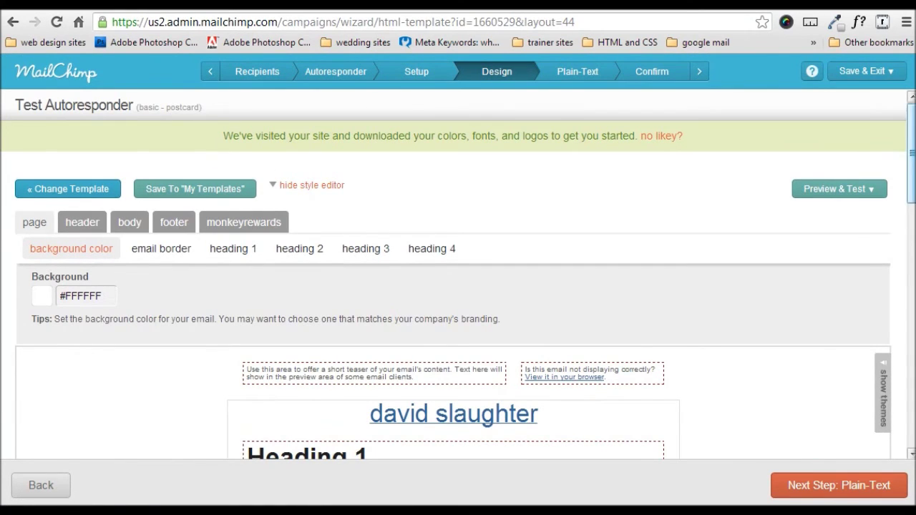
Look over the postcard template's image and text areas, and continue to the plain-text version
scroll(913, 147, "down", 1)
left_click_drag(914, 146, 913, 327)
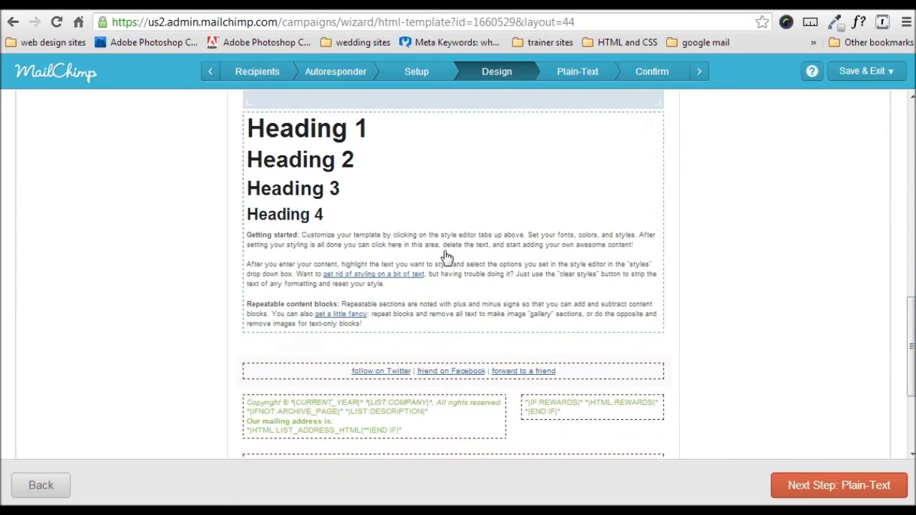
scroll(757, 217, "up", 4)
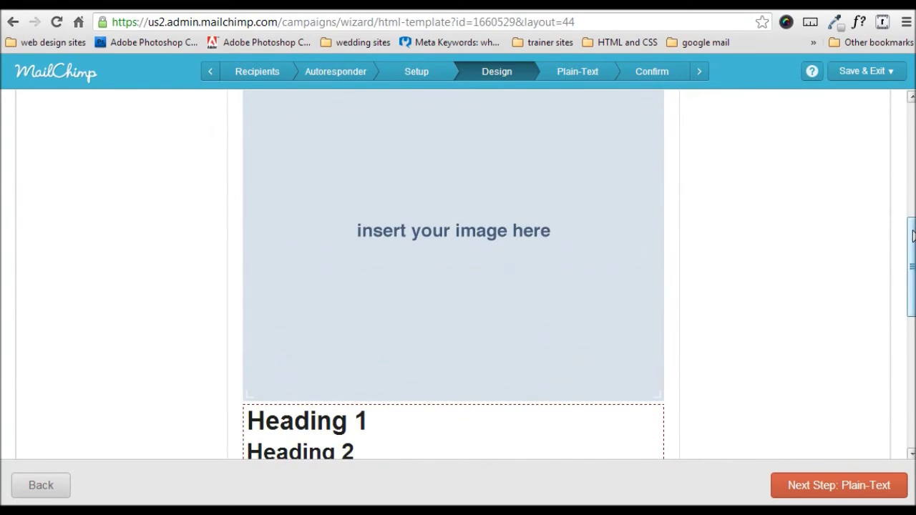
left_click_drag(913, 236, 913, 290)
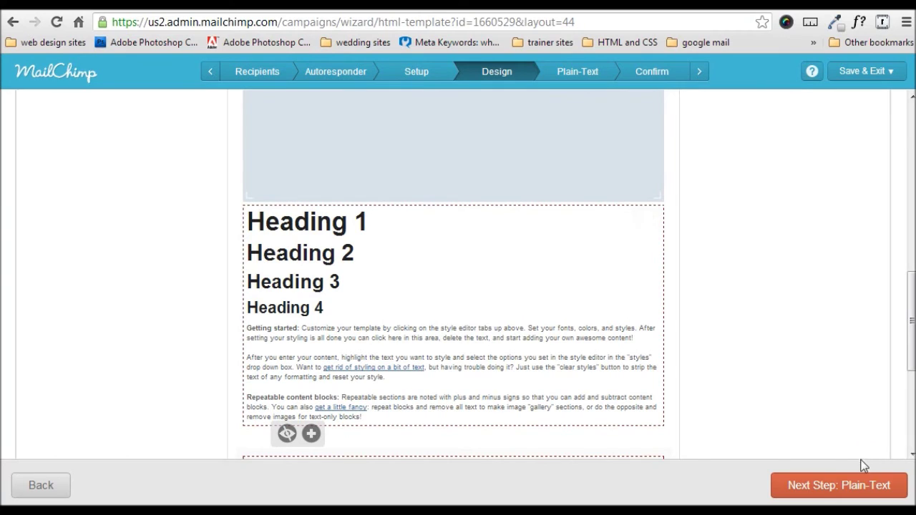
left_click(863, 487)
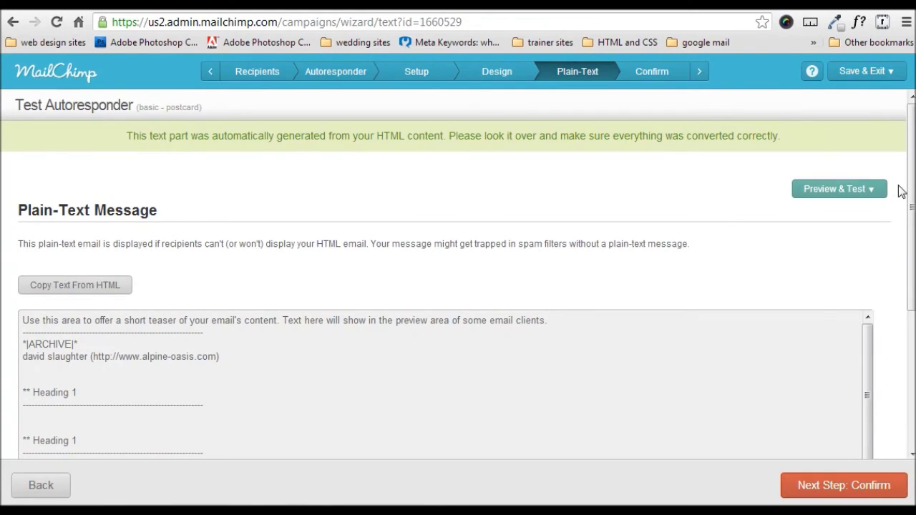
Check the website link in the generated plain-text message and continue to the confirmation page
left_click_drag(911, 197, 912, 228)
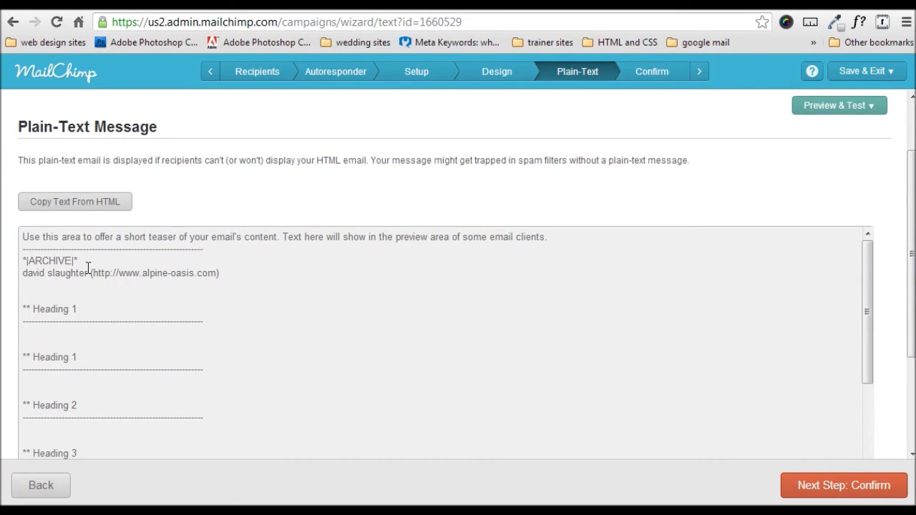
left_click_drag(91, 273, 218, 273)
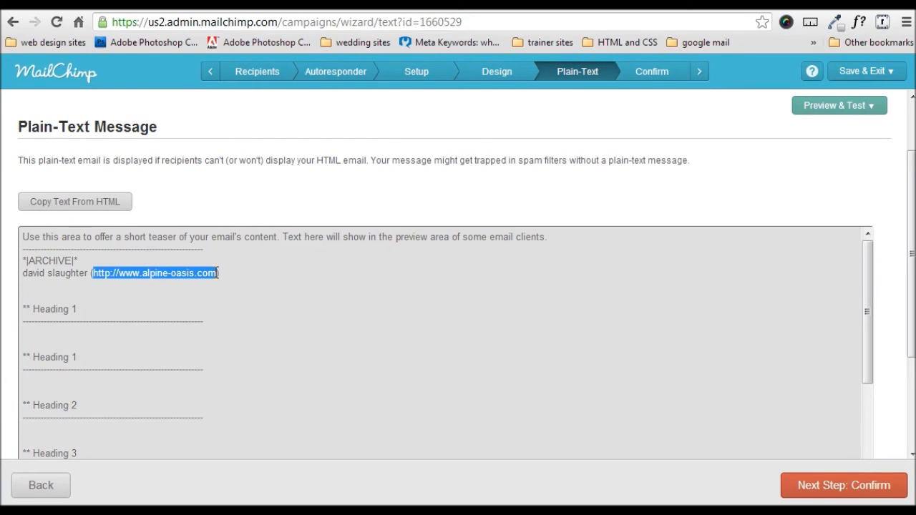
left_click(856, 493)
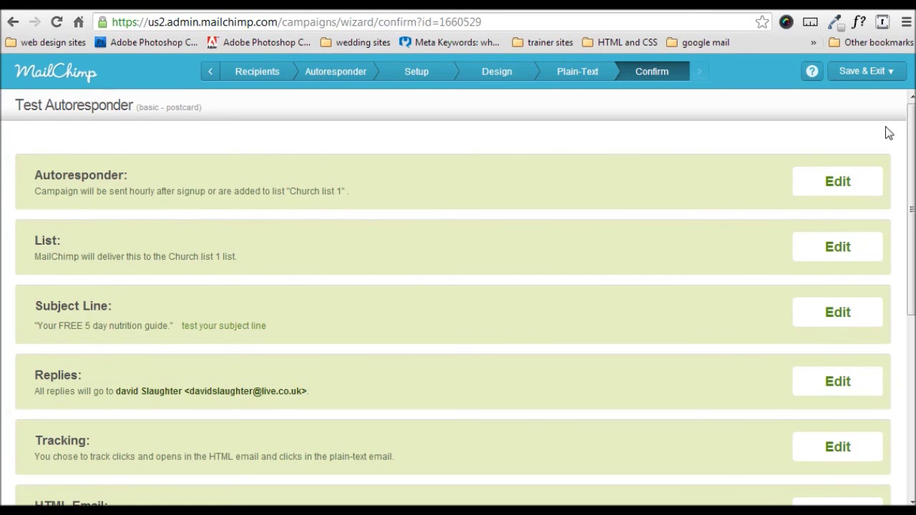
Review the campaign summary and show the available preview and test options
left_click_drag(911, 138, 911, 338)
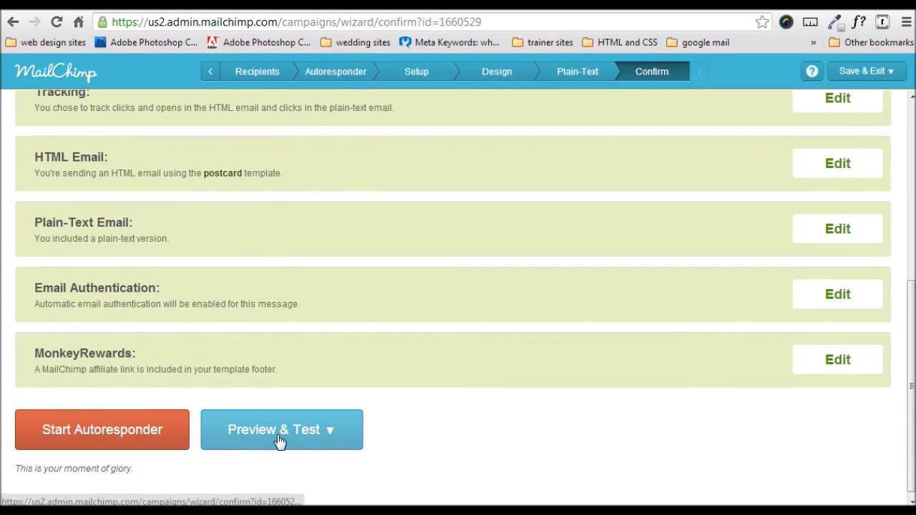
left_click(330, 431)
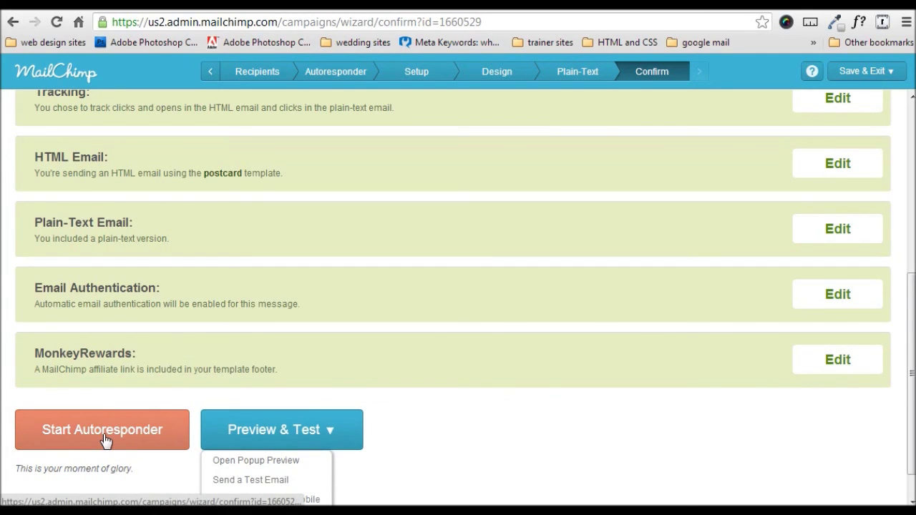
scroll(909, 358, "down", 1)
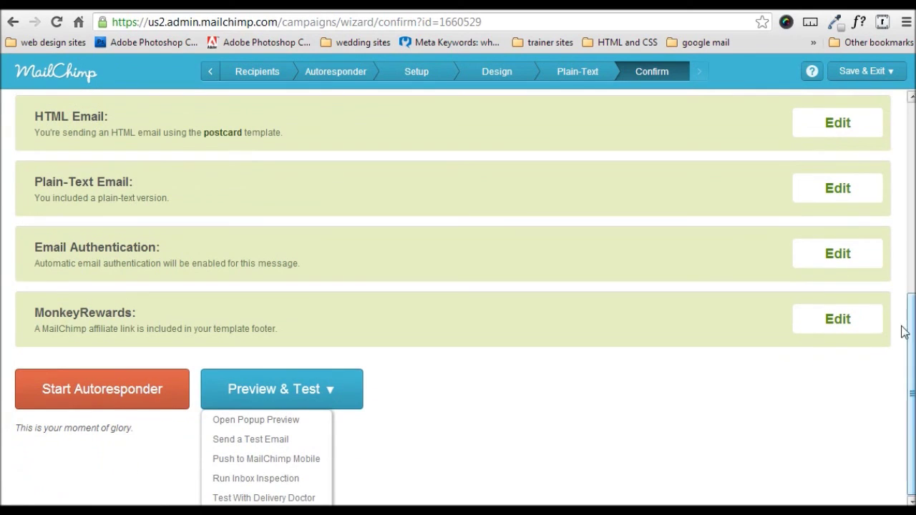